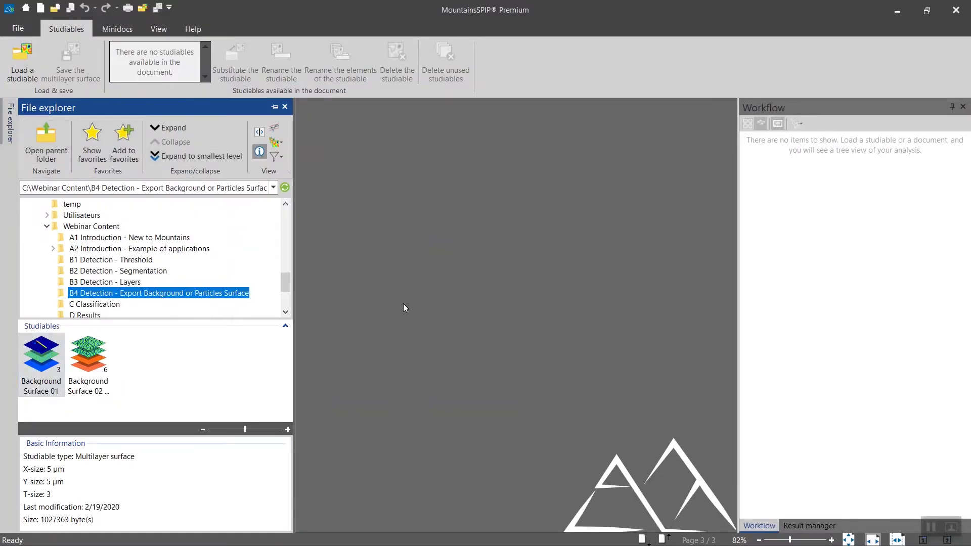
Load Background Surface 01 into a new document and reposition its image frame on the page
drag(404, 307, 403, 307)
drag(360, 199, 346, 175)
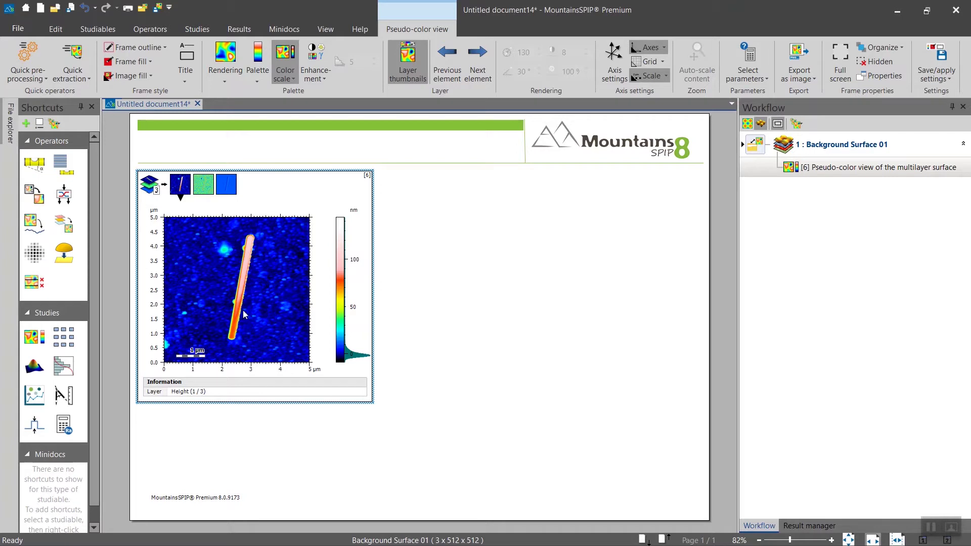
scroll(260, 299, up, 5)
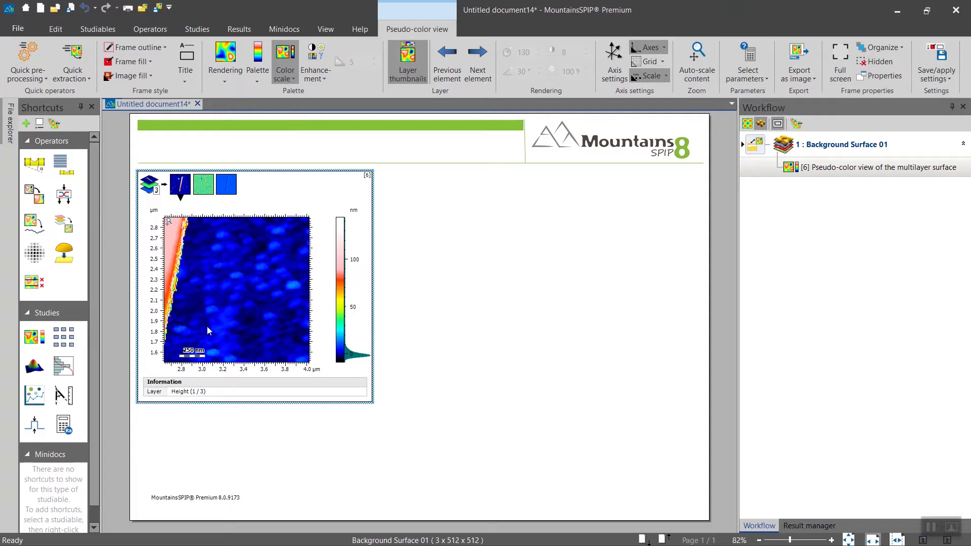
scroll(281, 311, down, 4)
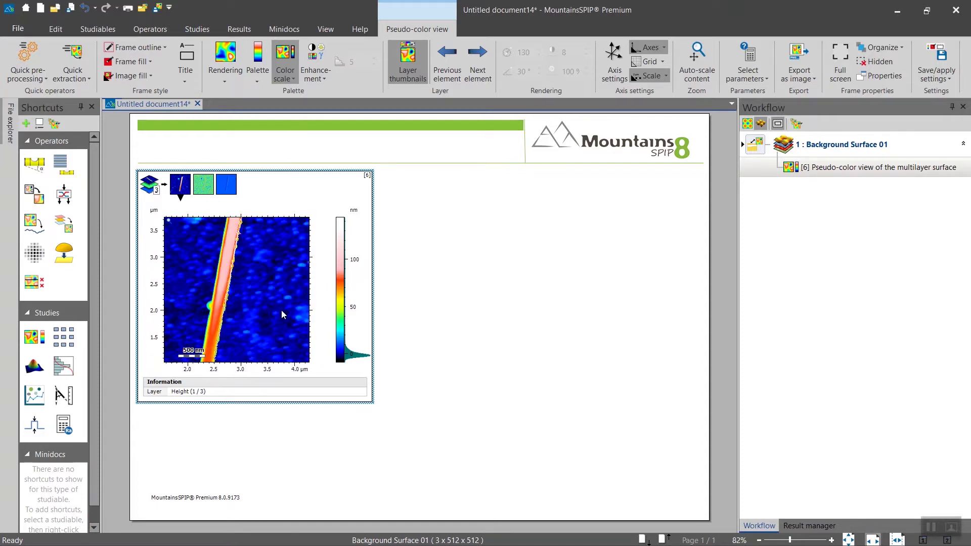
scroll(170, 226, down, 2)
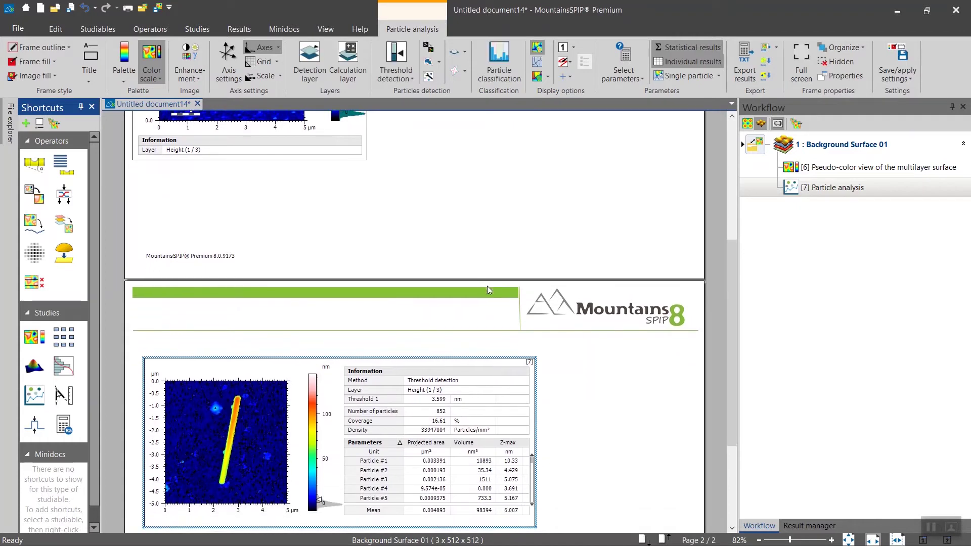
Switch particle detection to edge detection with 10 % of Sz height pruning, coloured by class
key(F11)
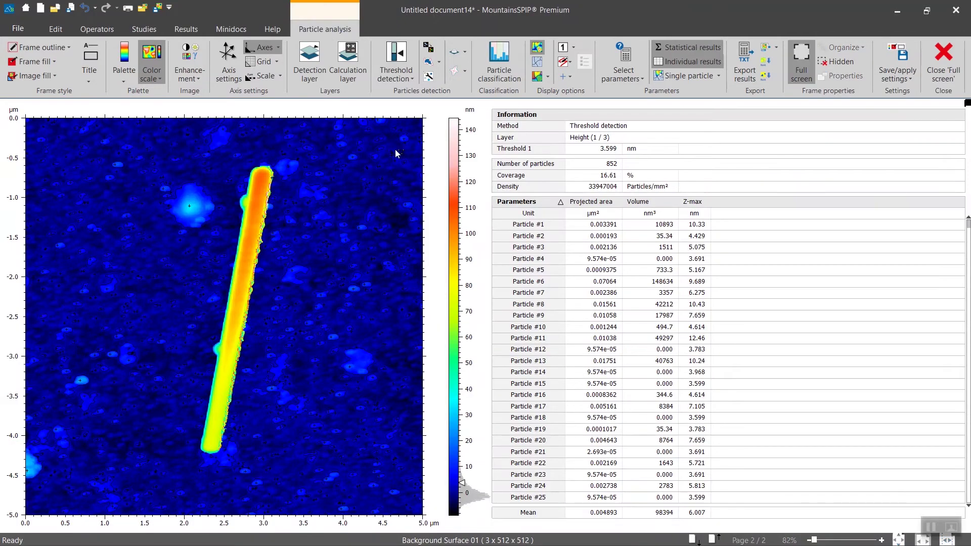
click(538, 75)
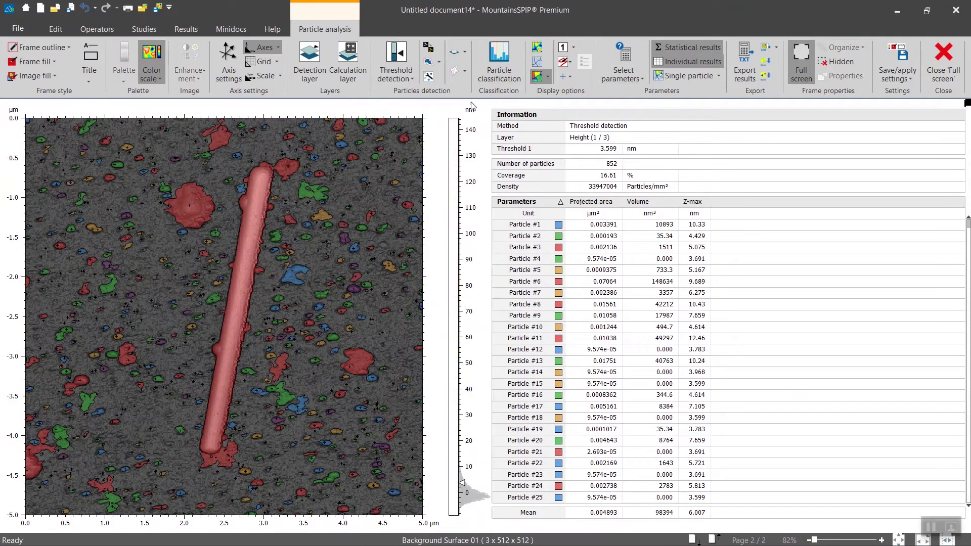
click(397, 74)
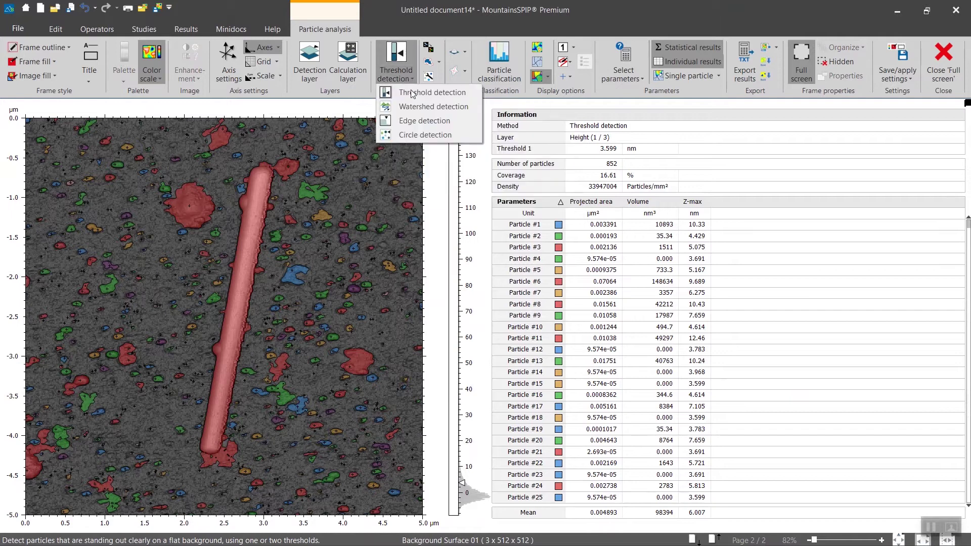
click(440, 123)
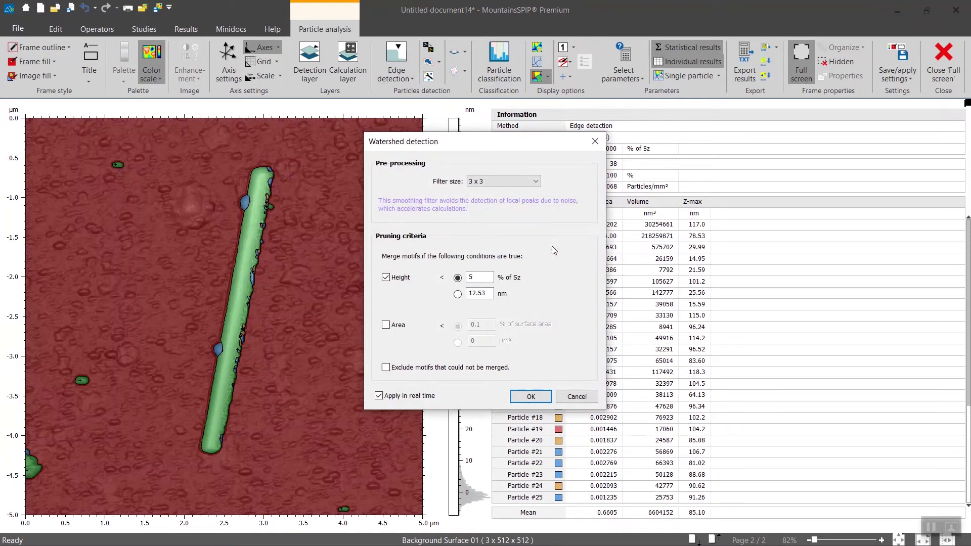
drag(458, 145, 513, 155)
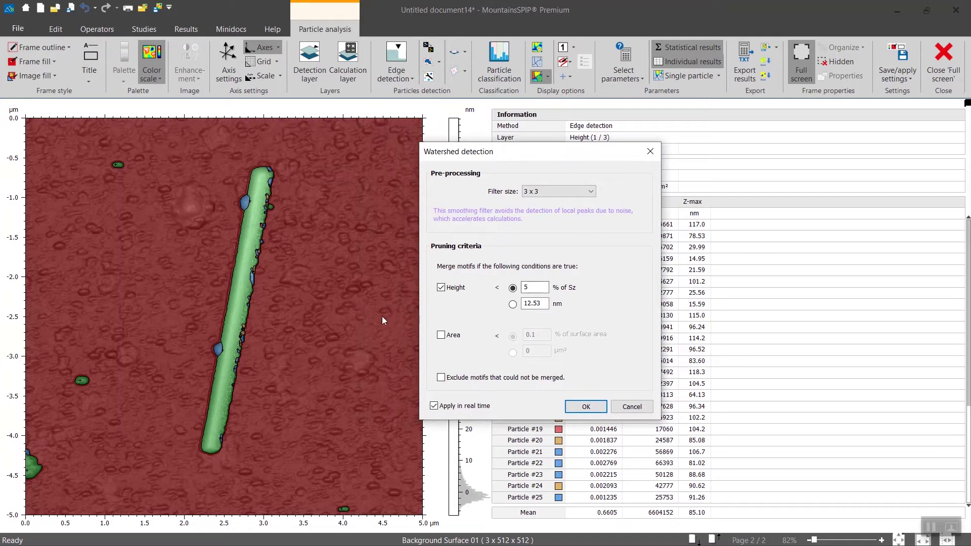
click(533, 286)
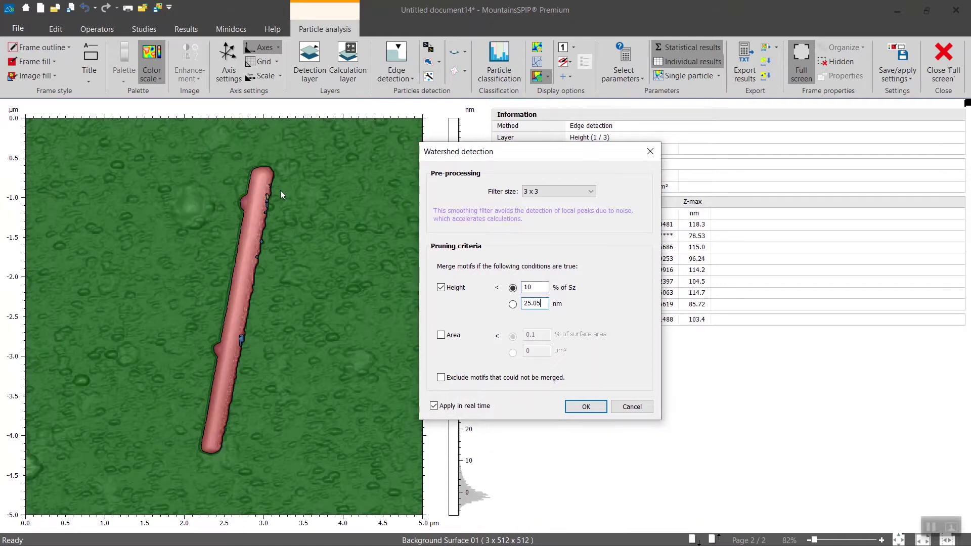
click(588, 407)
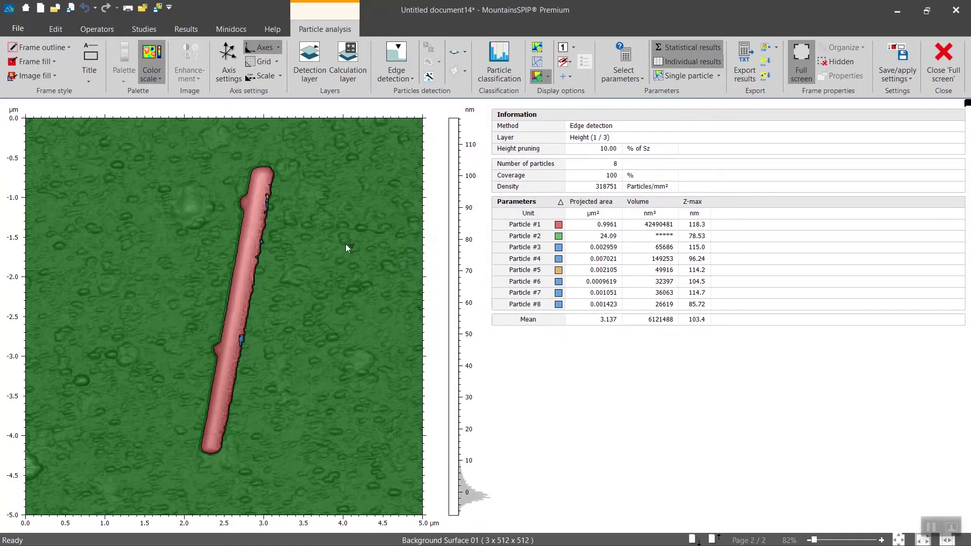
Delete the green background region Particle #2, leaving seven particles including the large fibre
click(344, 227)
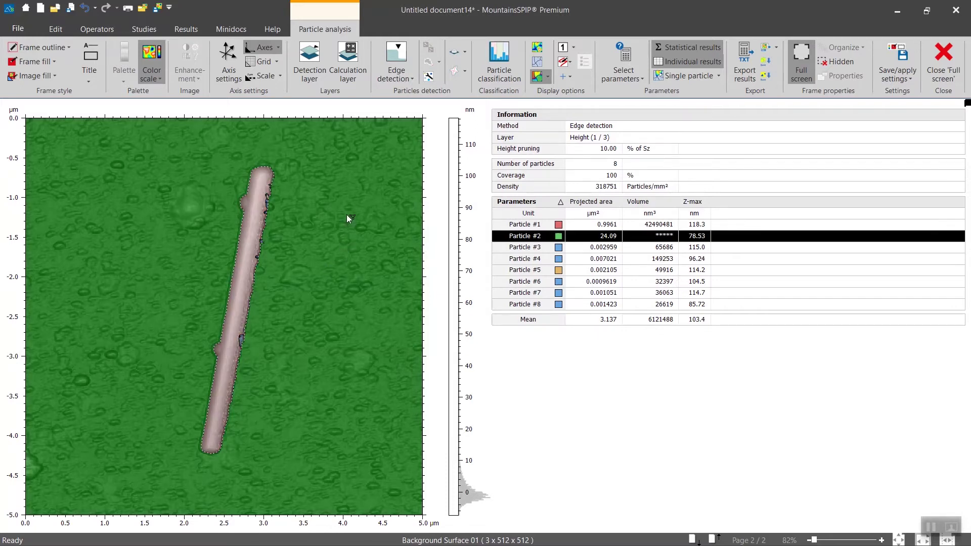
right_click(347, 215)
click(377, 235)
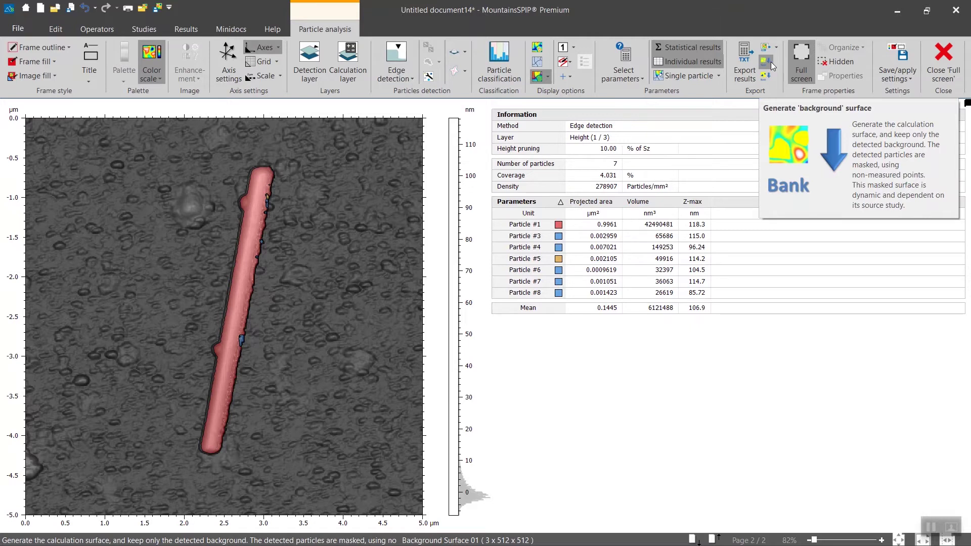
Generate the 512 x 512 'background' surface with all particles masked as non-measured points
click(768, 66)
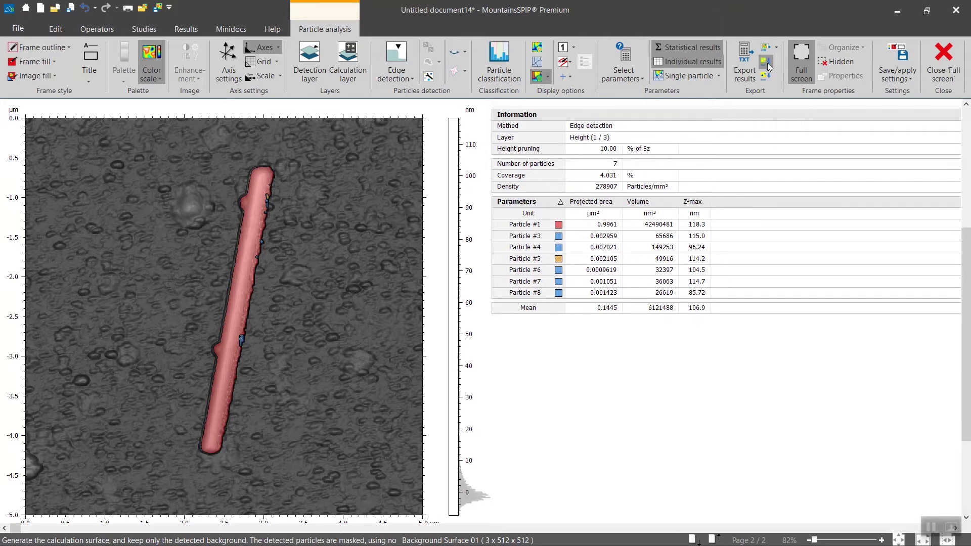
click(758, 524)
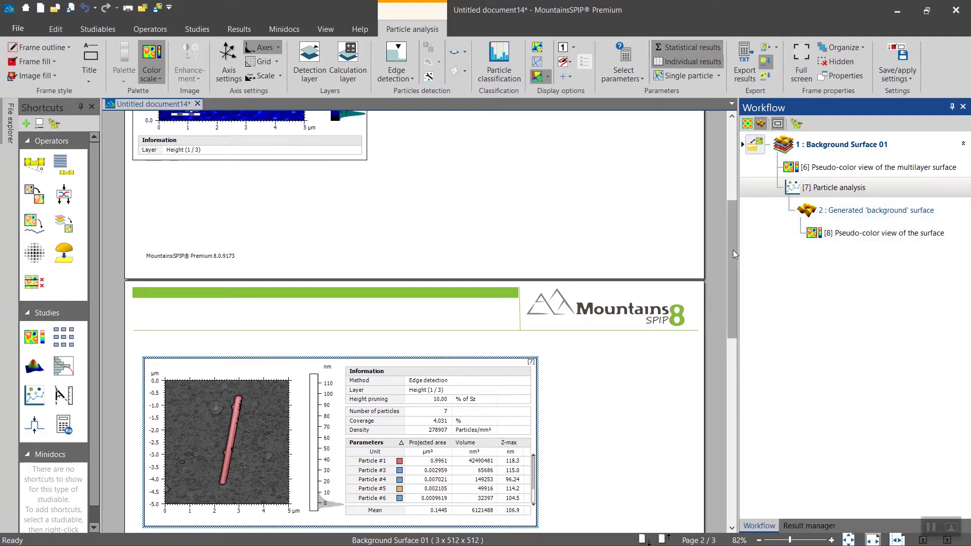
drag(733, 249, 725, 407)
Reposition the new pseudo-colour view on page 3 and reset it to its full 0–5 µm extent
click(286, 348)
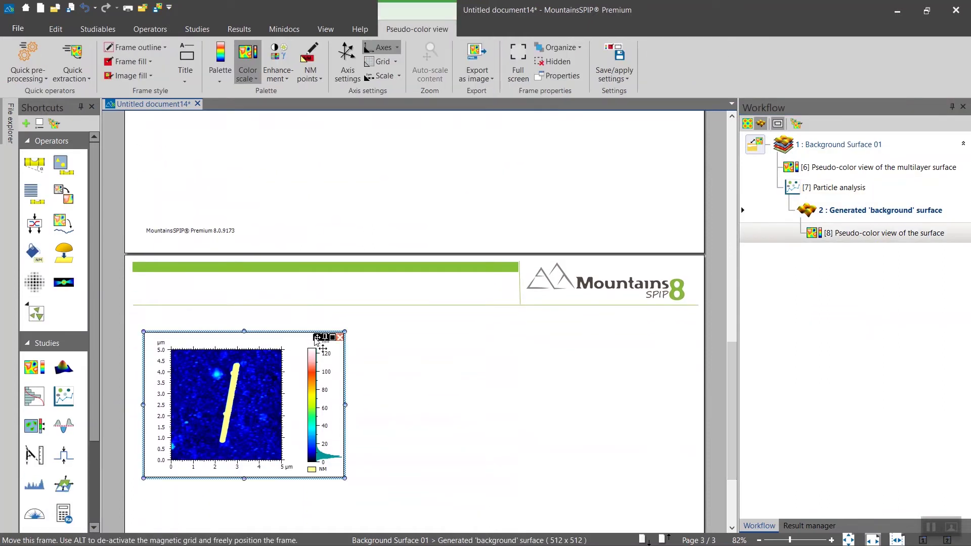
drag(285, 348, 278, 336)
scroll(207, 373, up, 10)
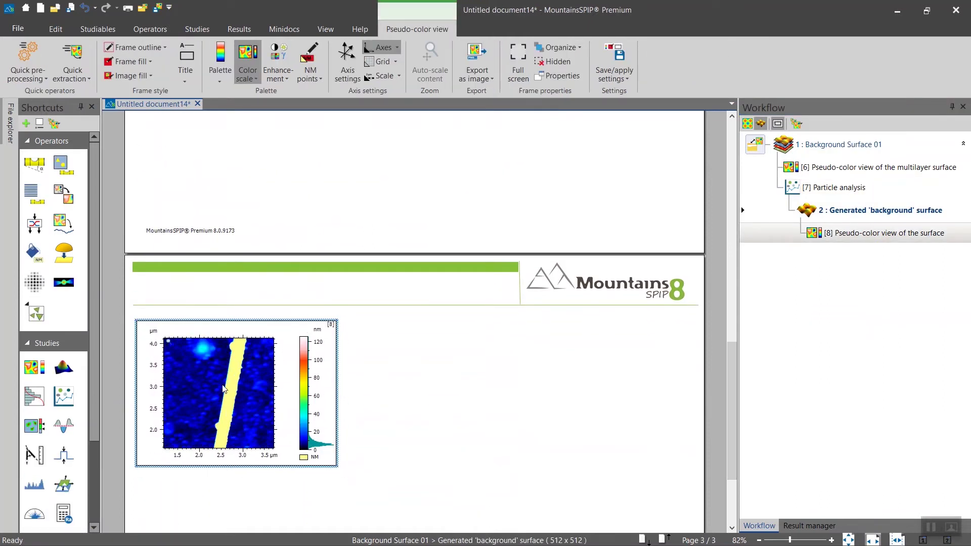
scroll(226, 397, up, 2)
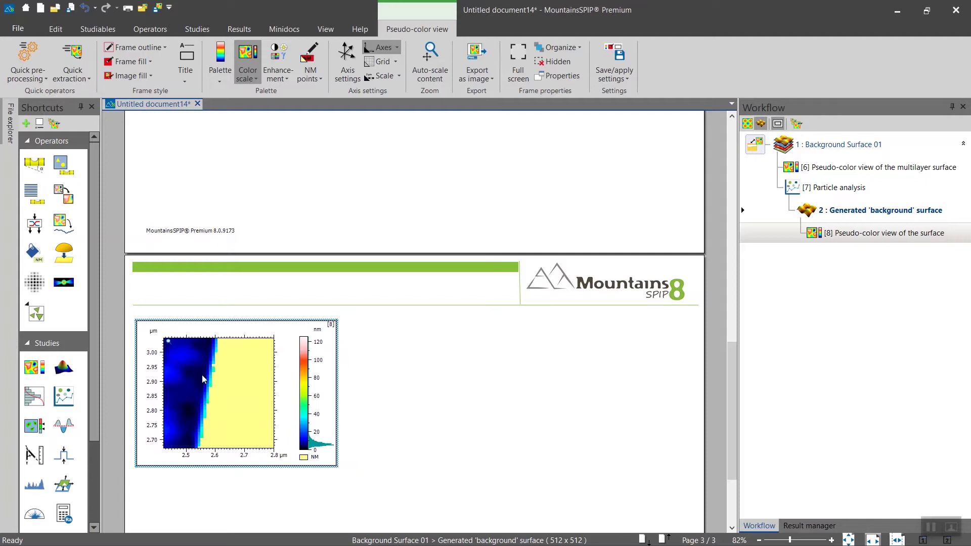
double_click(184, 354)
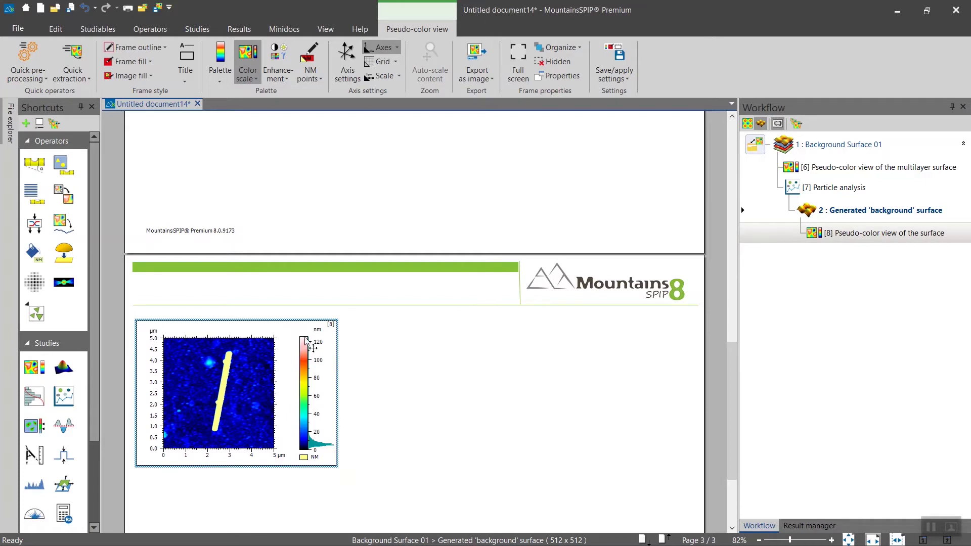
mouse_move(318, 331)
Insert a Retouch operator before the background view, with its area covering the whole image
right_click(812, 236)
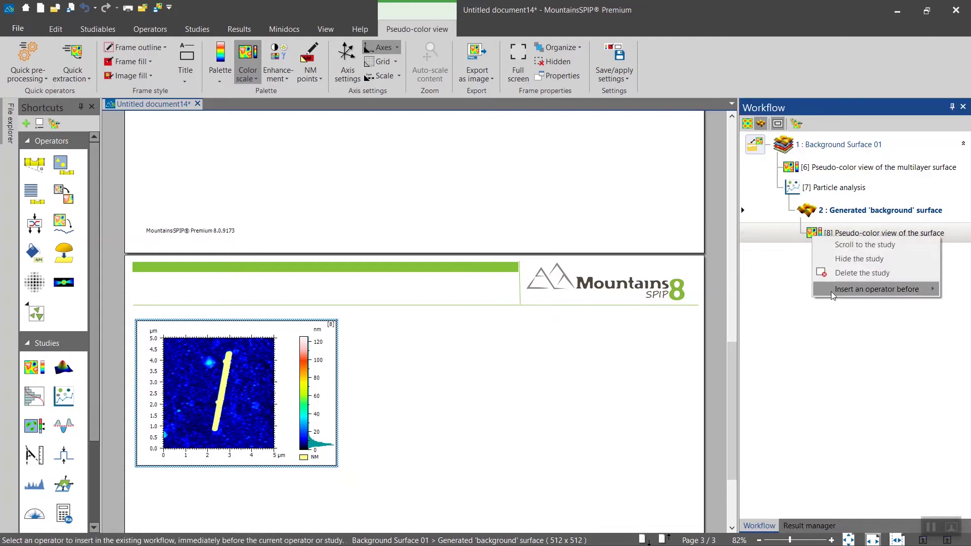
mouse_move(833, 292)
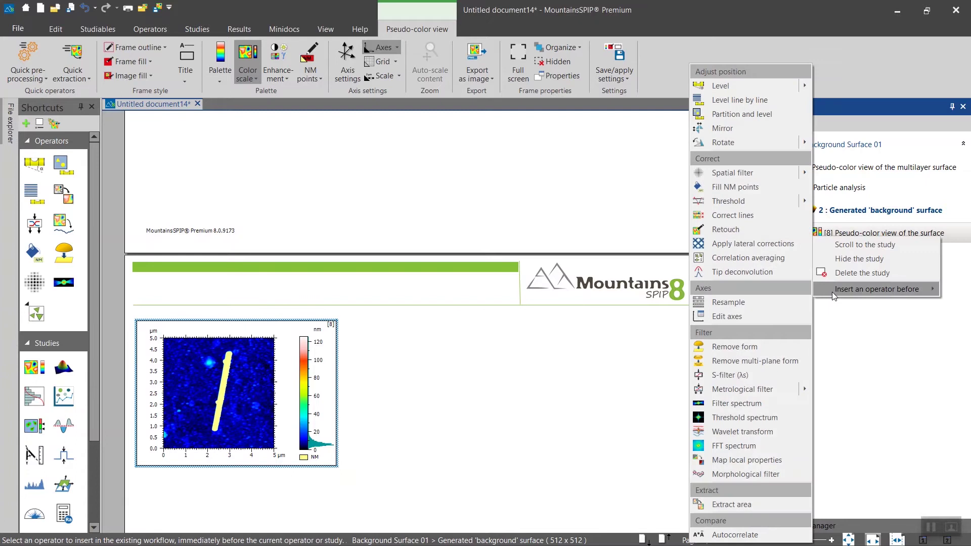
click(761, 233)
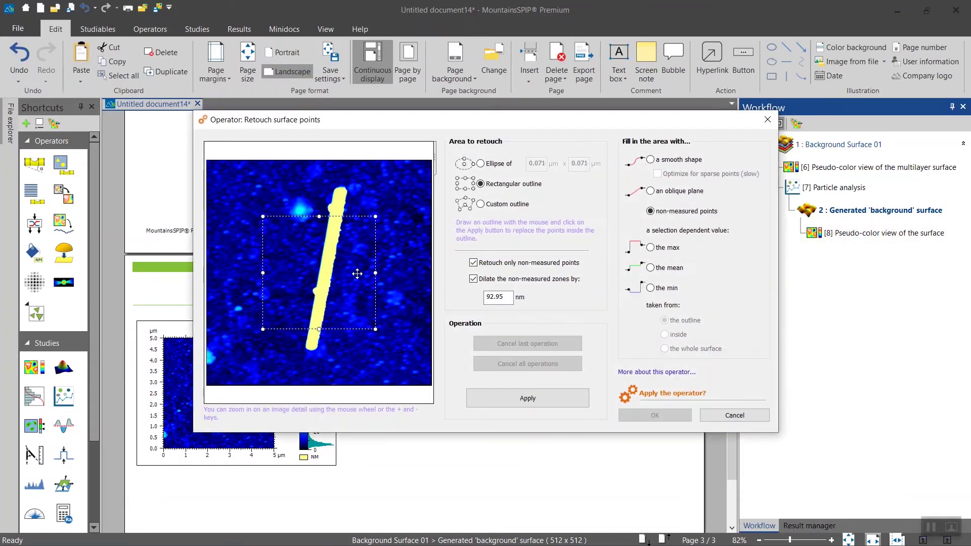
drag(376, 215, 433, 158)
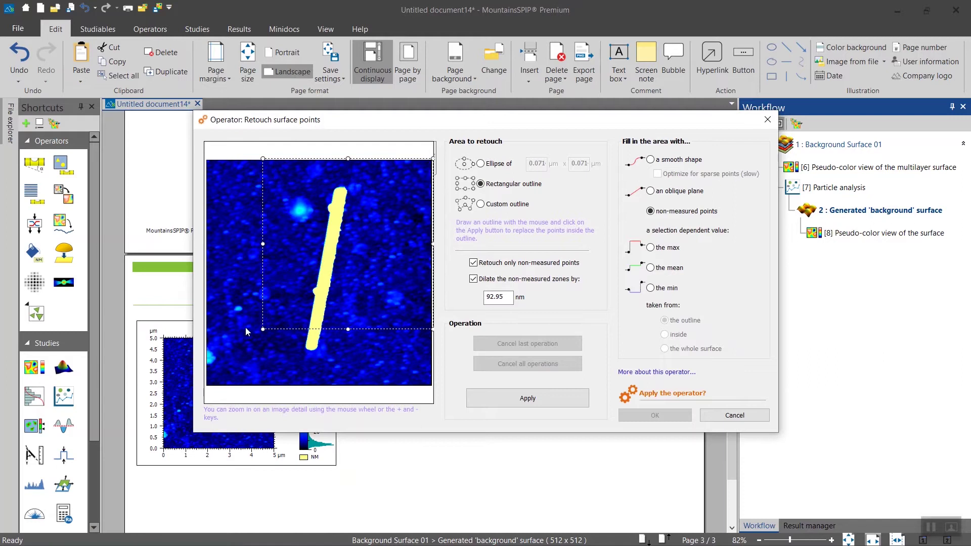
mouse_move(262, 327)
mouse_down()
mouse_move(204, 364)
mouse_move(204, 387)
mouse_up()
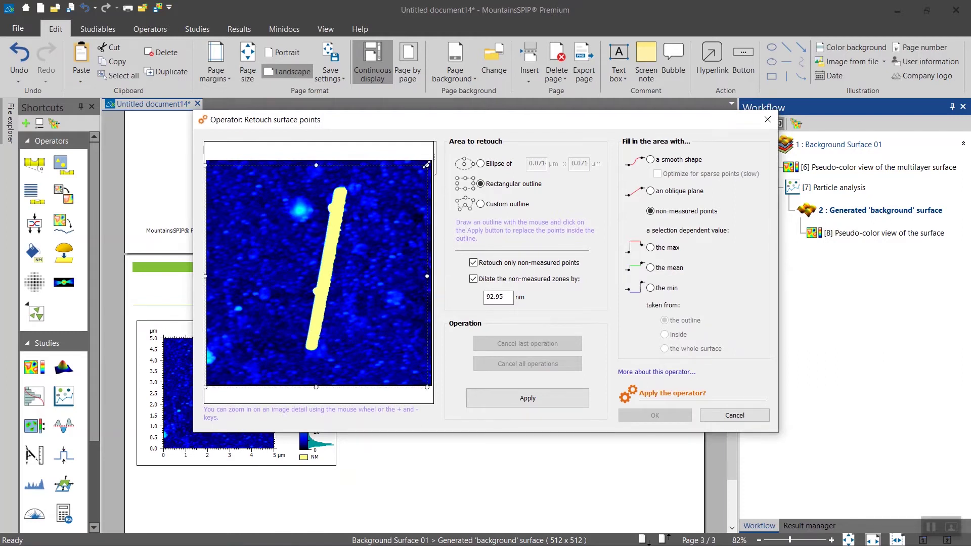
drag(427, 165, 433, 158)
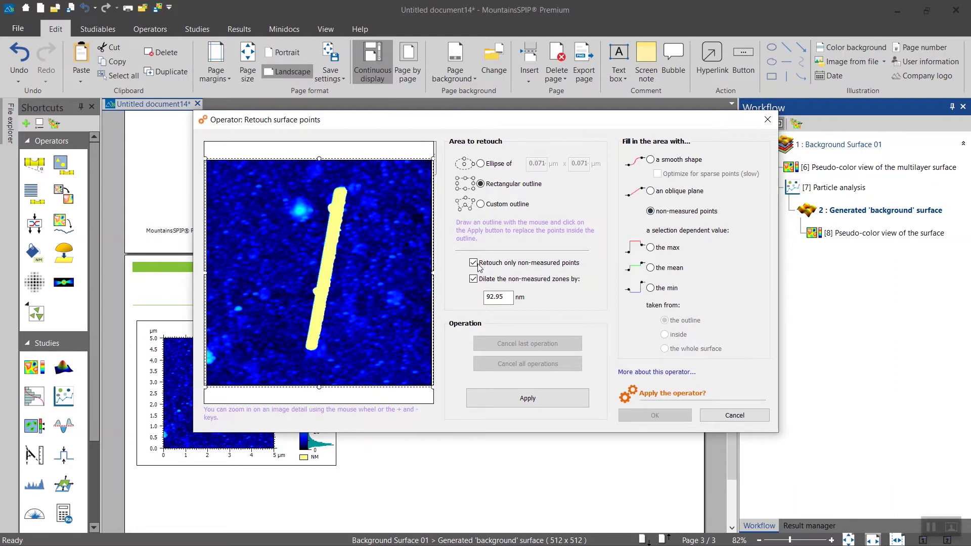
Dilate the masked particle zones by 50 nm and confirm the Retouched surface
double_click(494, 298)
text(50)
scroll(317, 257, up, 1)
scroll(318, 257, up, 5)
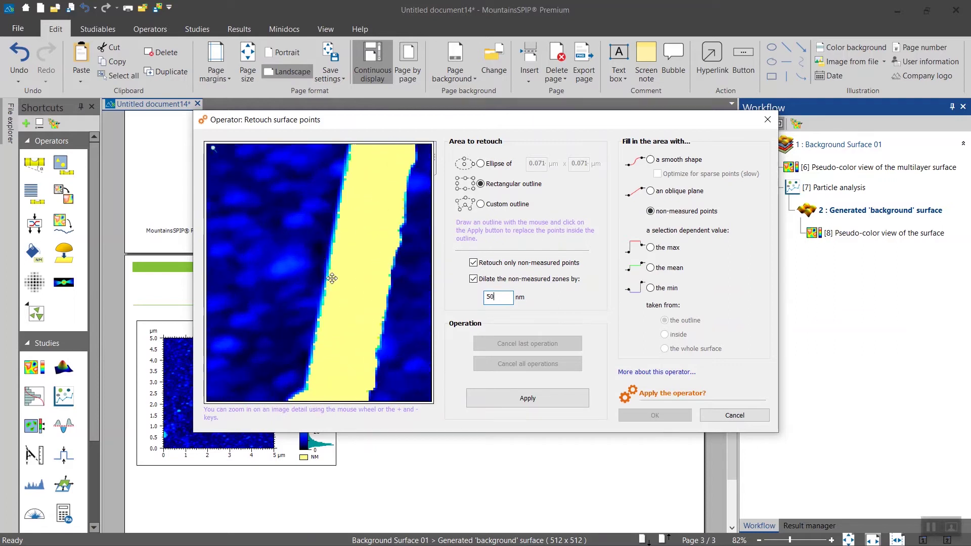
click(494, 400)
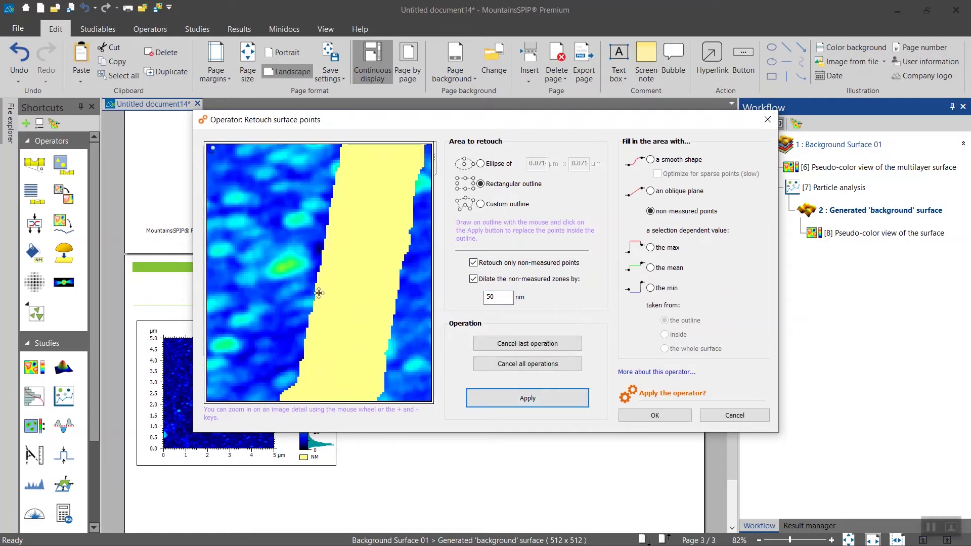
scroll(324, 292, down, 3)
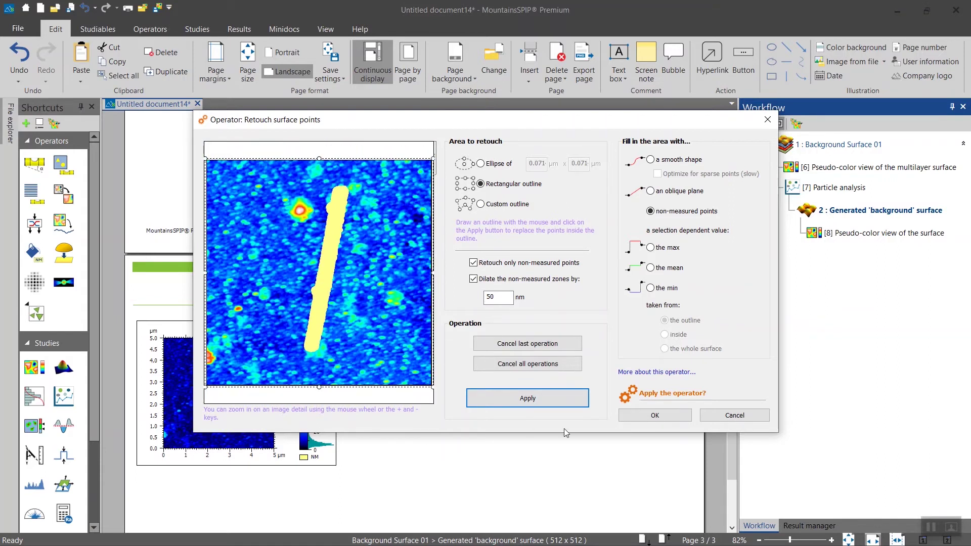
click(652, 416)
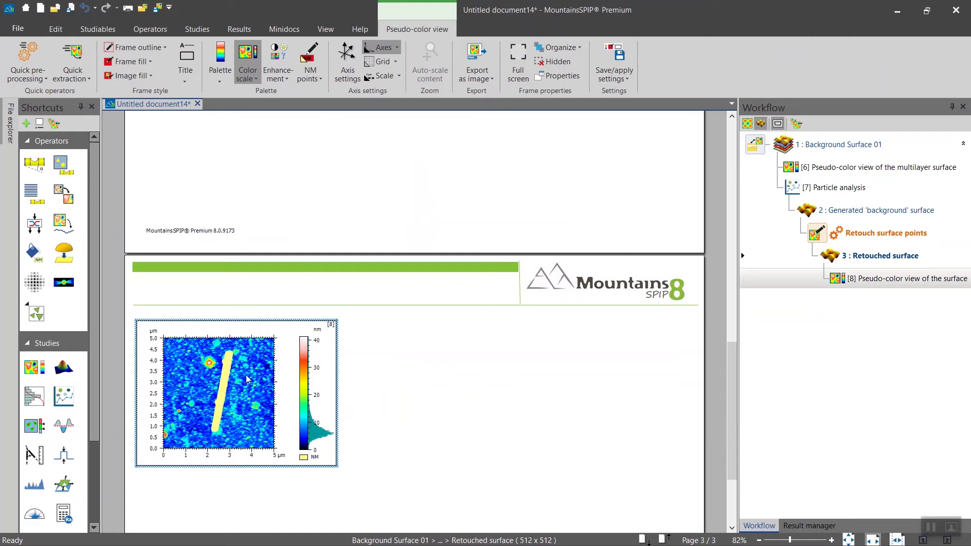
scroll(247, 390, up, 4)
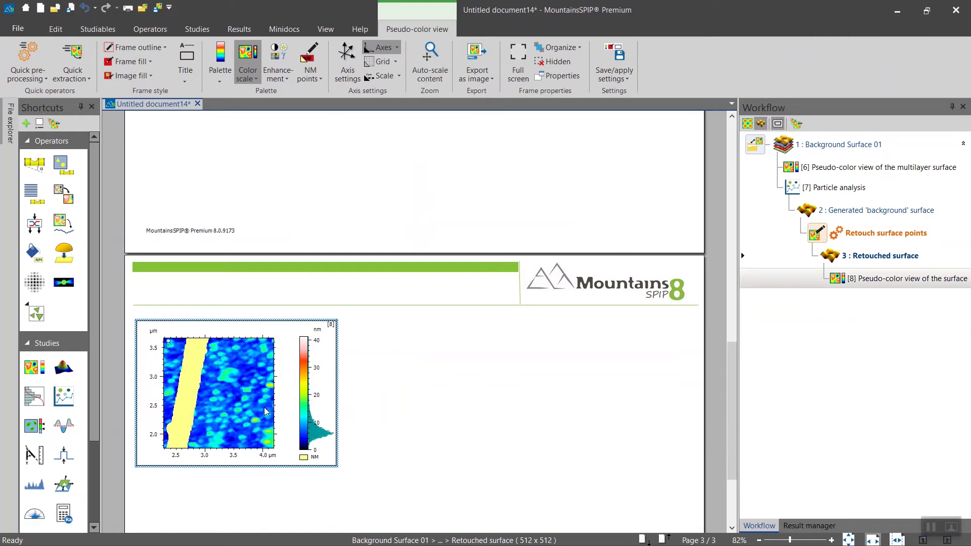
scroll(169, 344, down, 4)
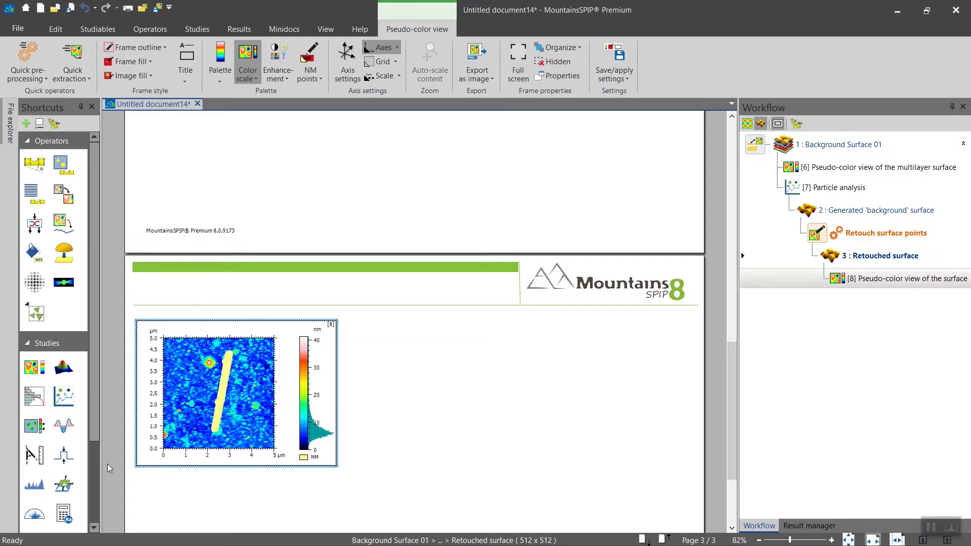
Add a particle analysis to the Retouched surface using watershed detection with 4 % of Sz height pruning
drag(66, 400, 433, 368)
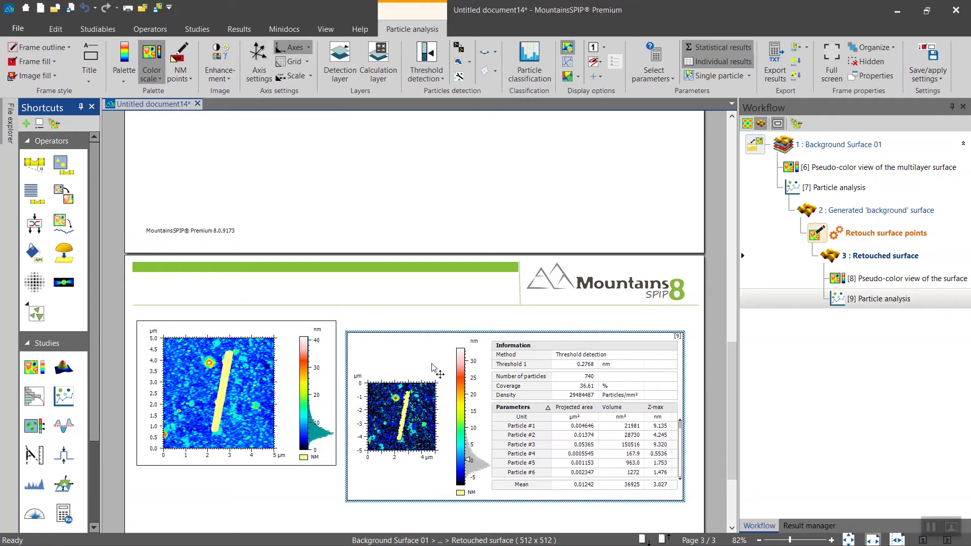
double_click(433, 368)
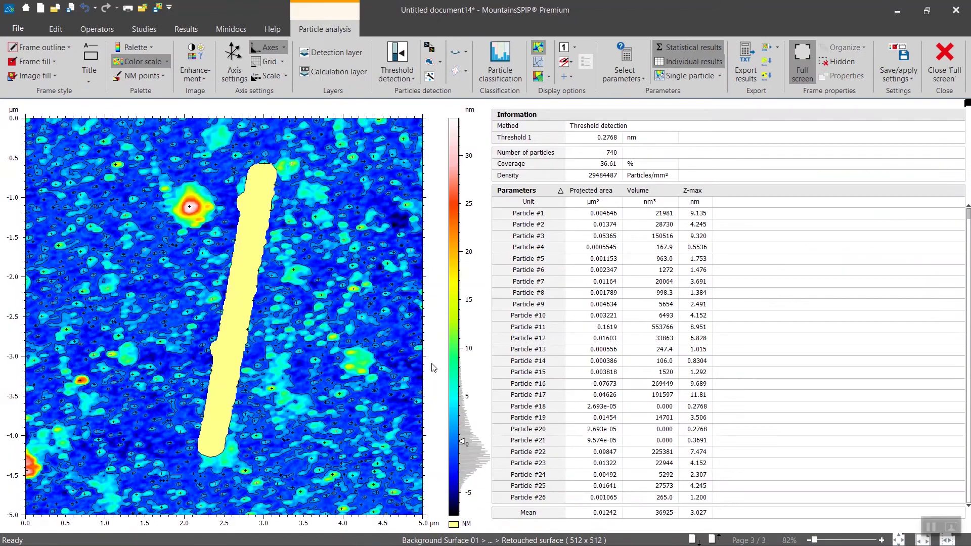
click(412, 78)
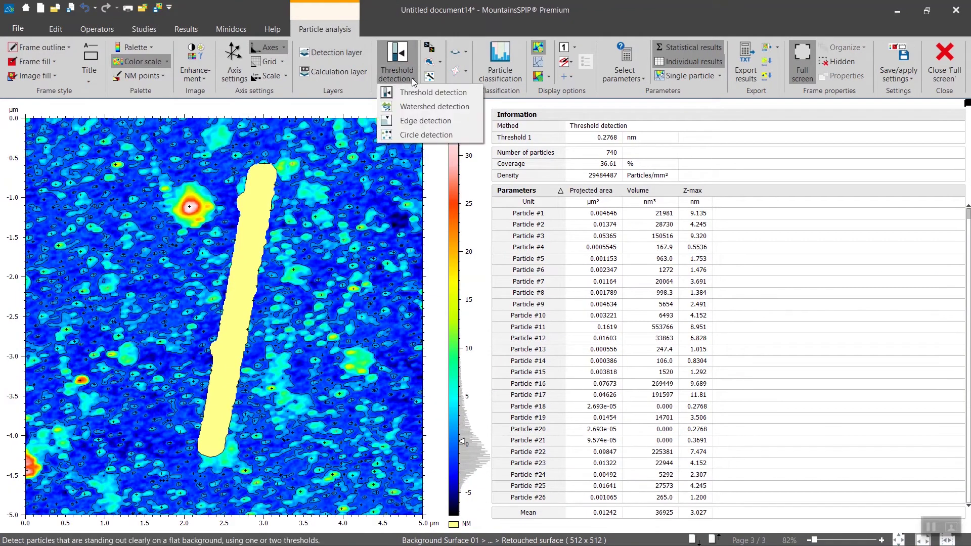
click(434, 106)
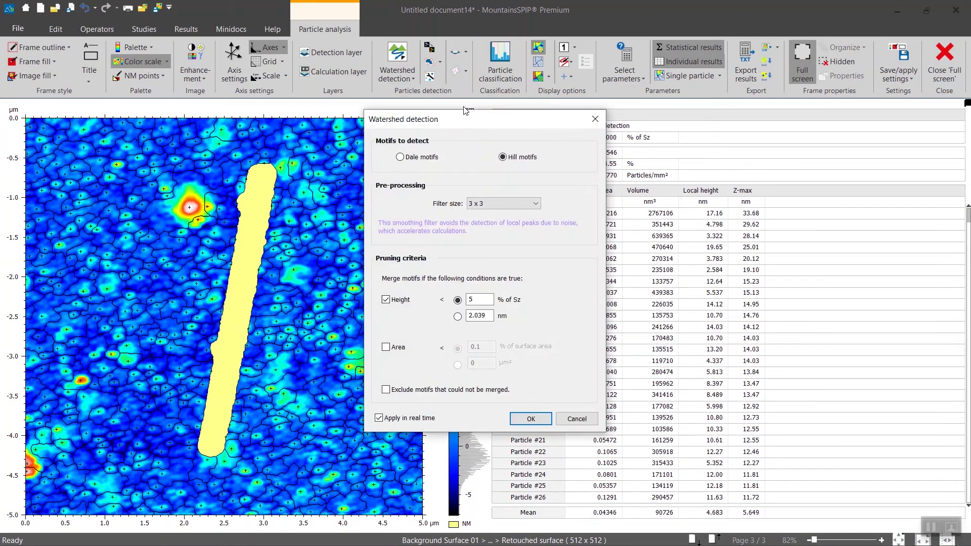
drag(487, 124, 571, 98)
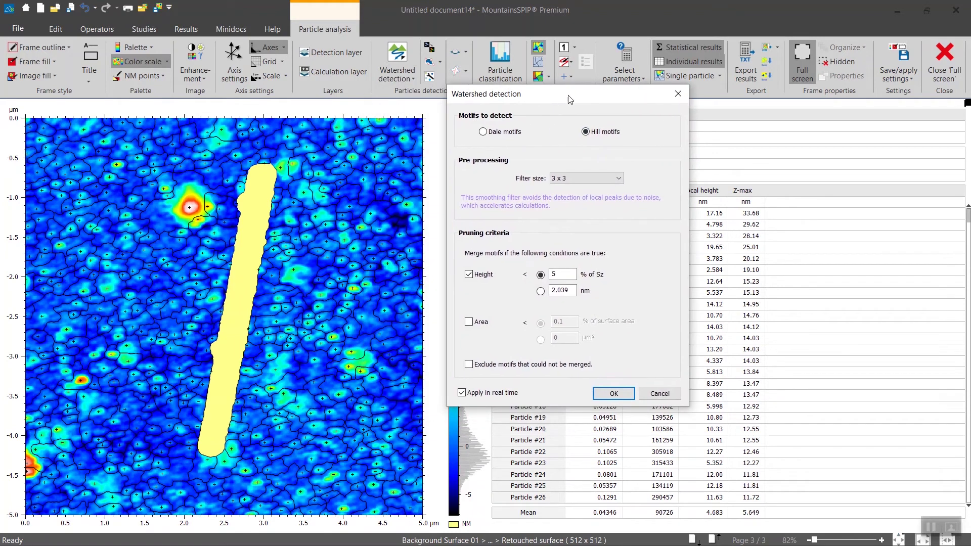
double_click(553, 274)
click(600, 396)
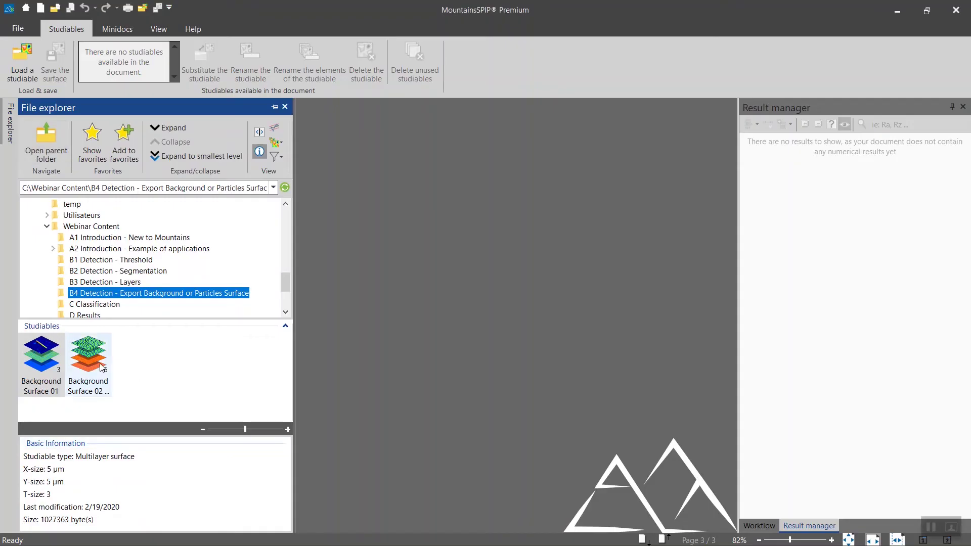
Select the Background Surface 02 studiable in the File explorer
click(88, 354)
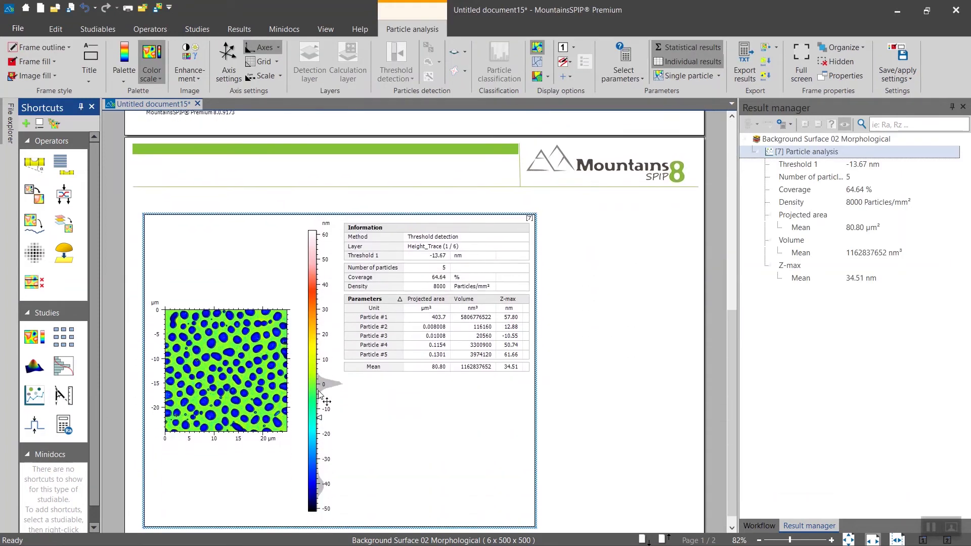
Detect particles below the -13.67 nm threshold, shown as coloured cells, giving 155 particles
double_click(321, 396)
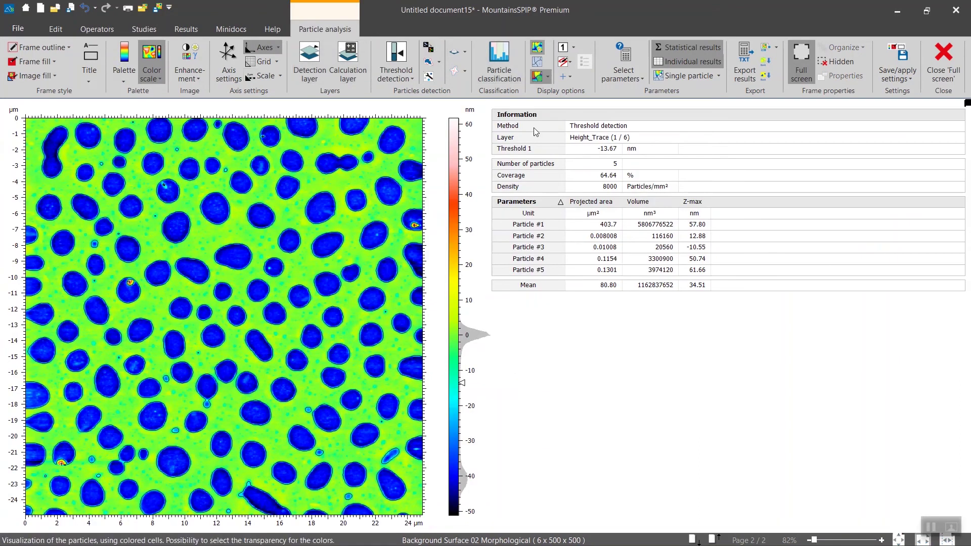
click(537, 76)
click(405, 62)
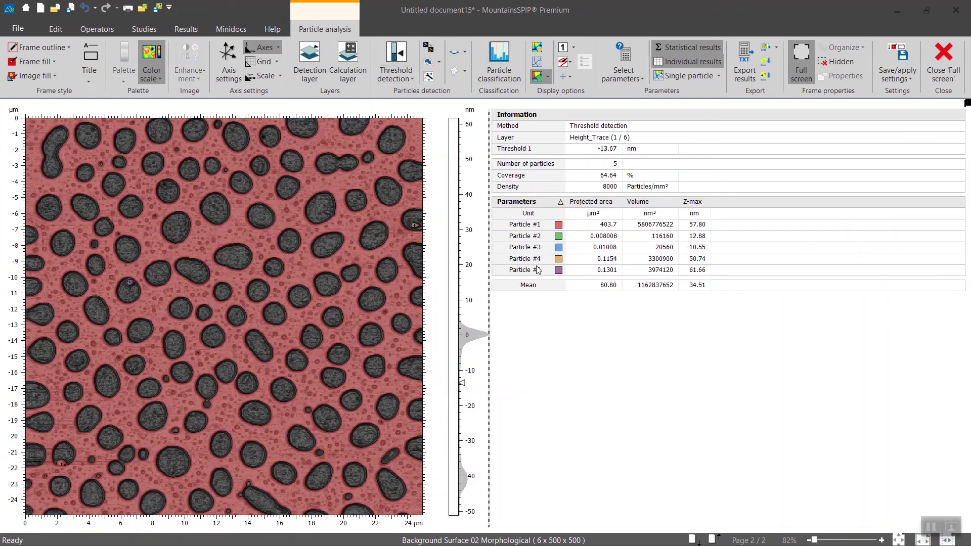
click(475, 311)
click(465, 329)
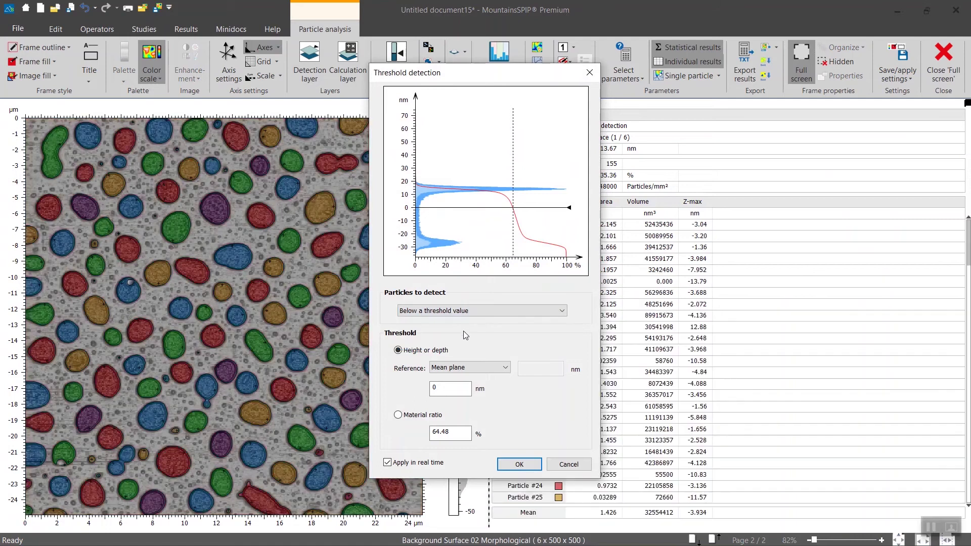
click(519, 464)
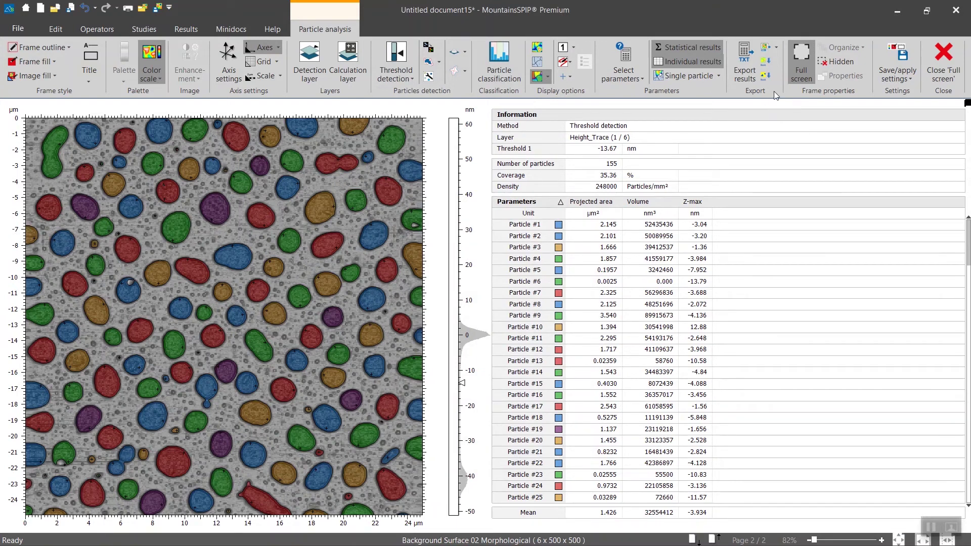
Generate the 500 x 500 'background' surface with Background Surface 02's particles masked out
click(766, 61)
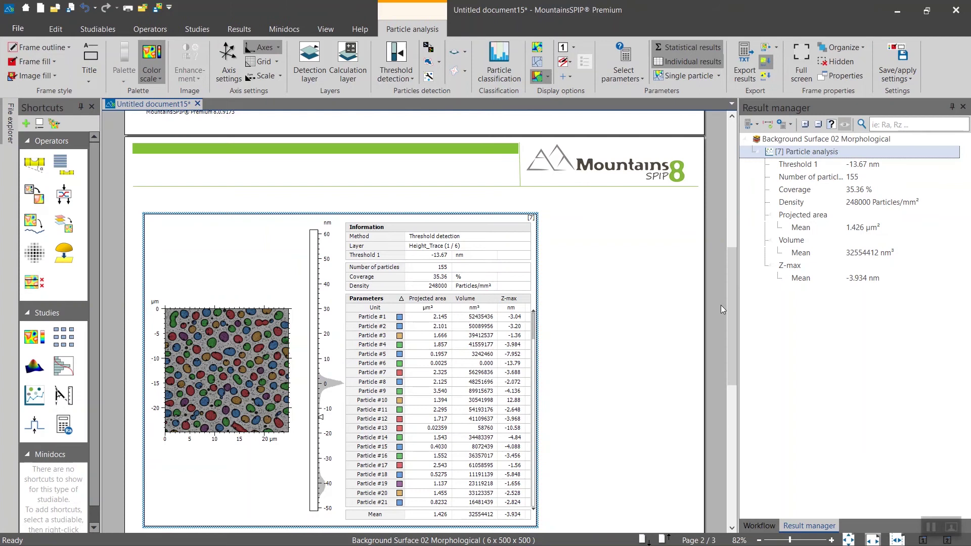
drag(732, 308, 734, 450)
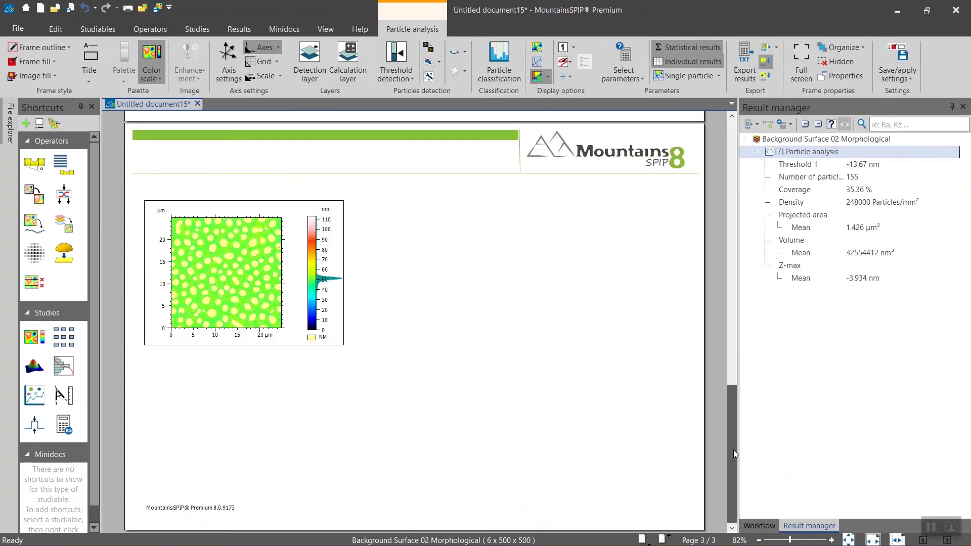
click(759, 526)
Recolour the background height map in a blue palette using the Enhancement settings
click(371, 242)
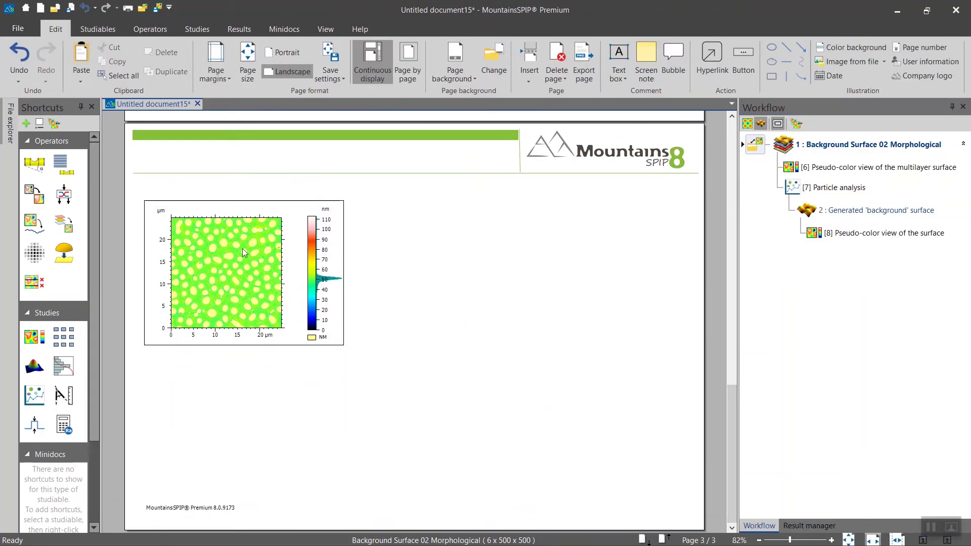
click(232, 259)
scroll(233, 260, up, 2)
scroll(232, 260, up, 3)
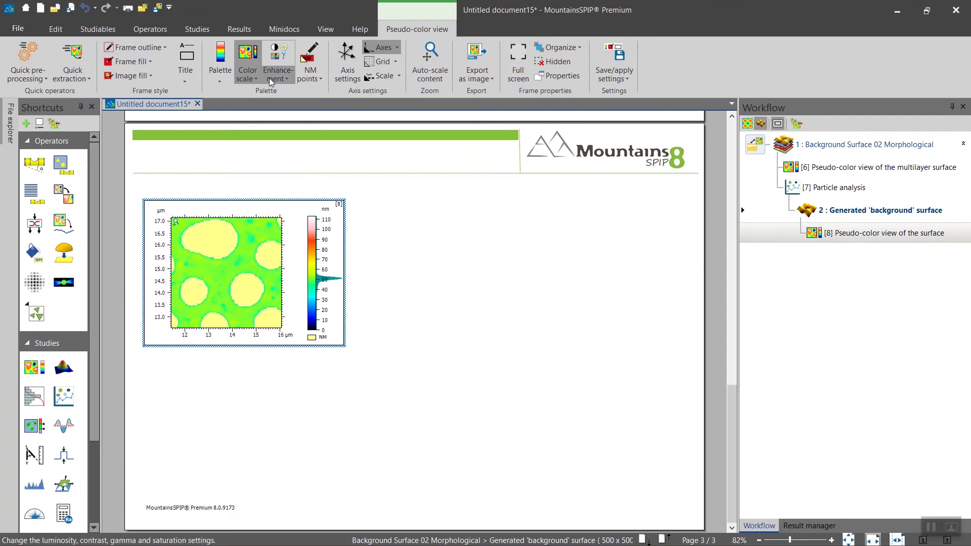
key(F11)
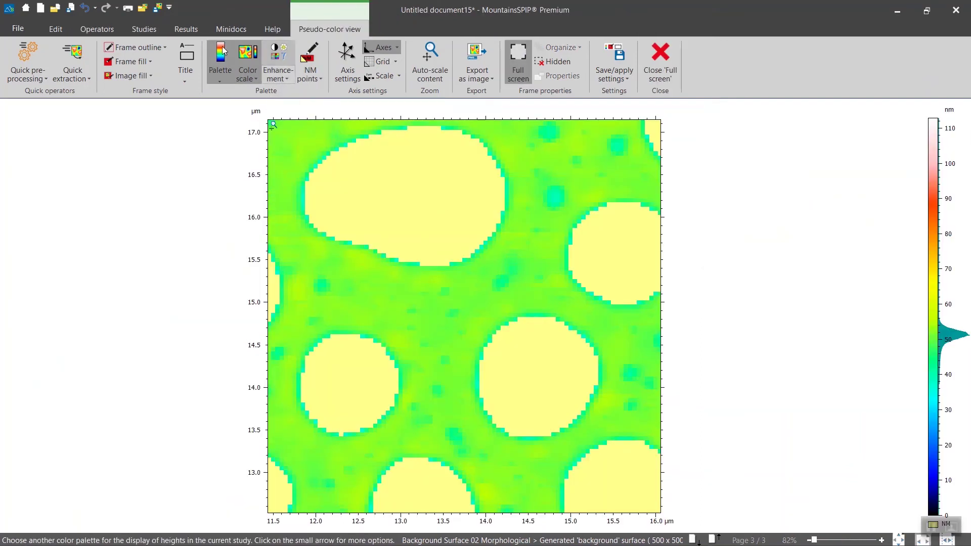
click(278, 60)
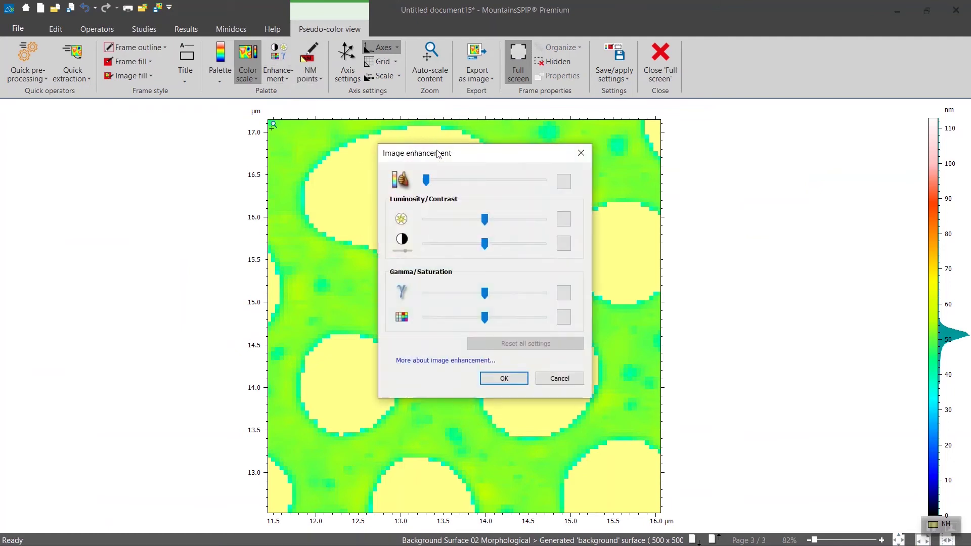
drag(415, 155, 747, 216)
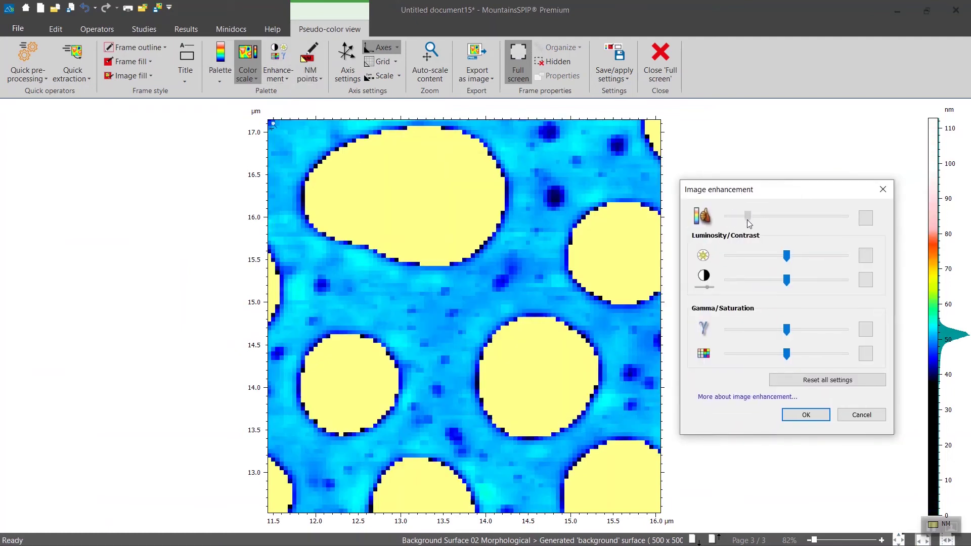
click(823, 418)
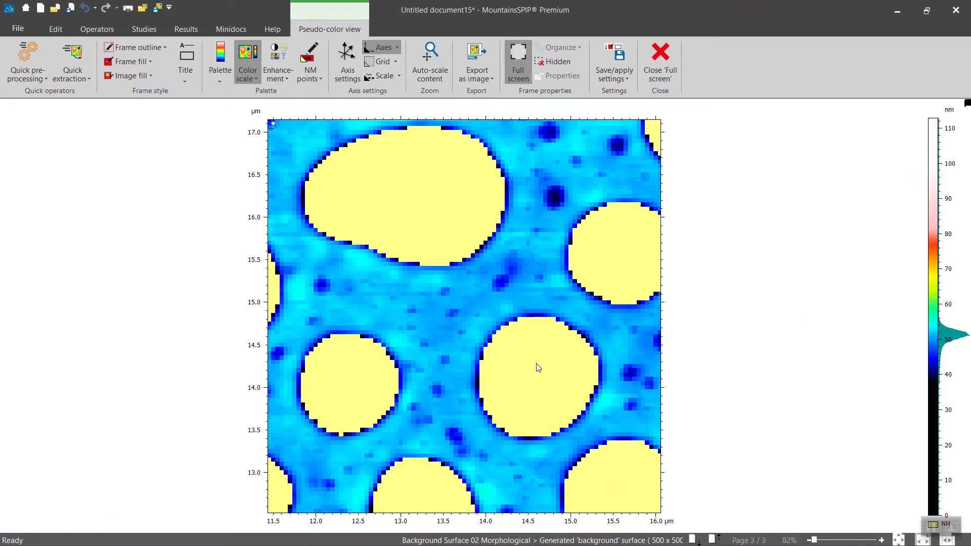
click(660, 60)
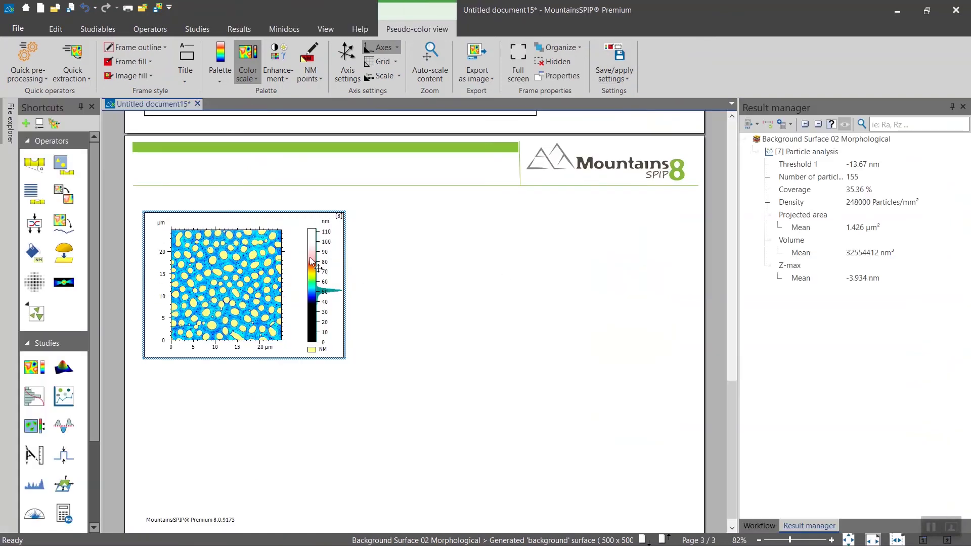
Apply a strength-3 dilation correction to the particle masks, raising coverage to 39.79%
click(362, 268)
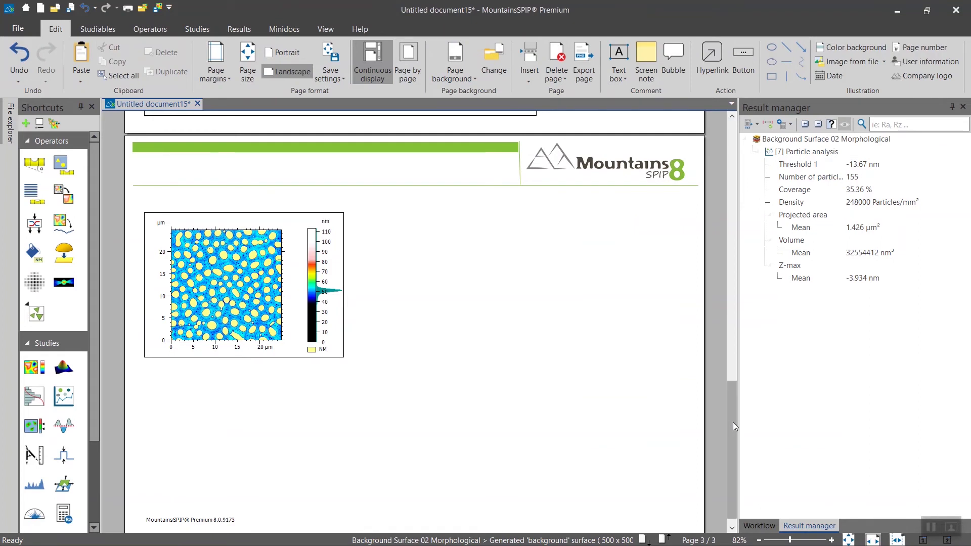
drag(733, 422, 725, 299)
double_click(182, 177)
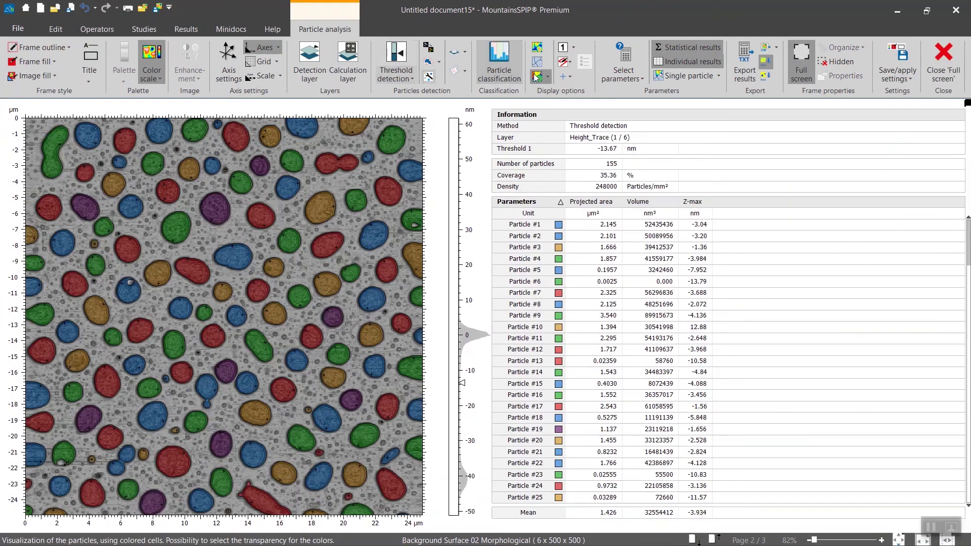
click(429, 64)
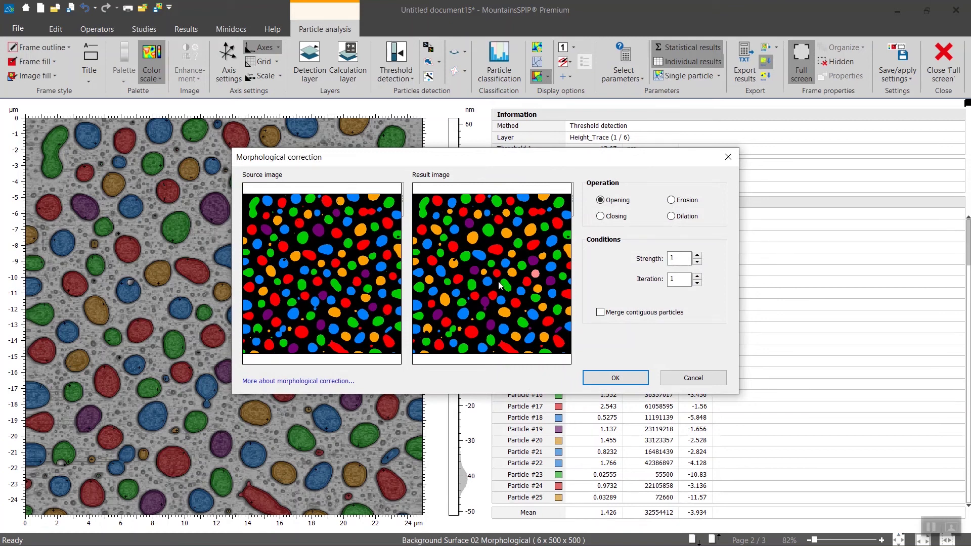
scroll(499, 281, up, 3)
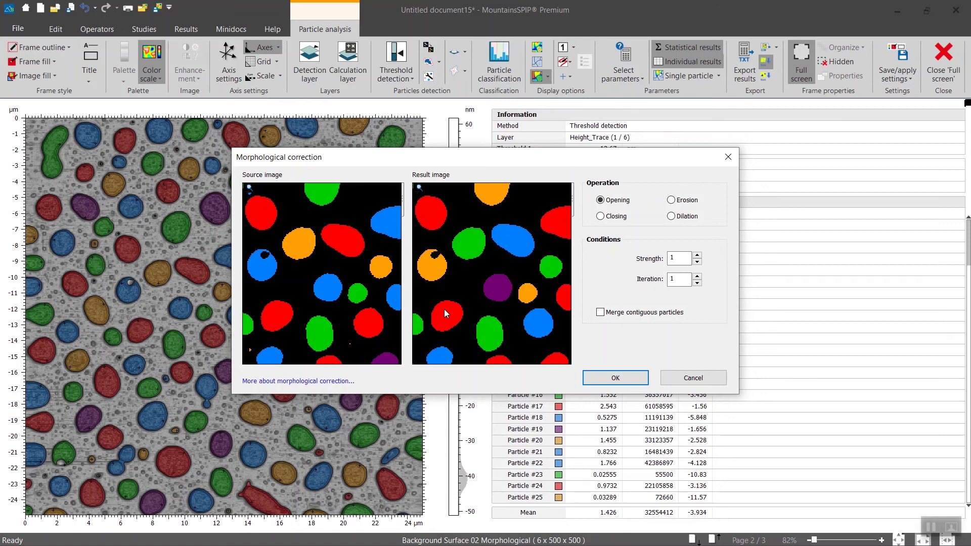
click(672, 217)
scroll(513, 299, up, 3)
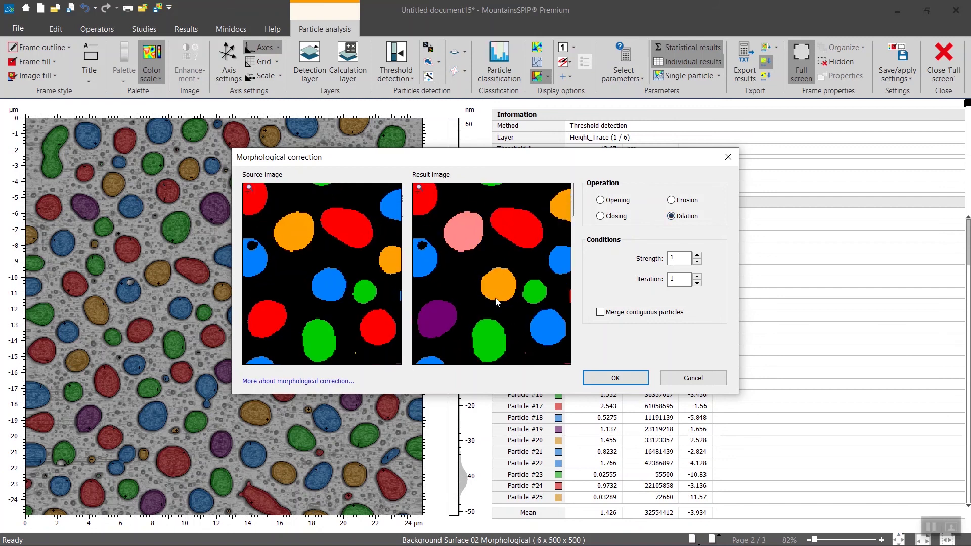
click(697, 255)
click(698, 256)
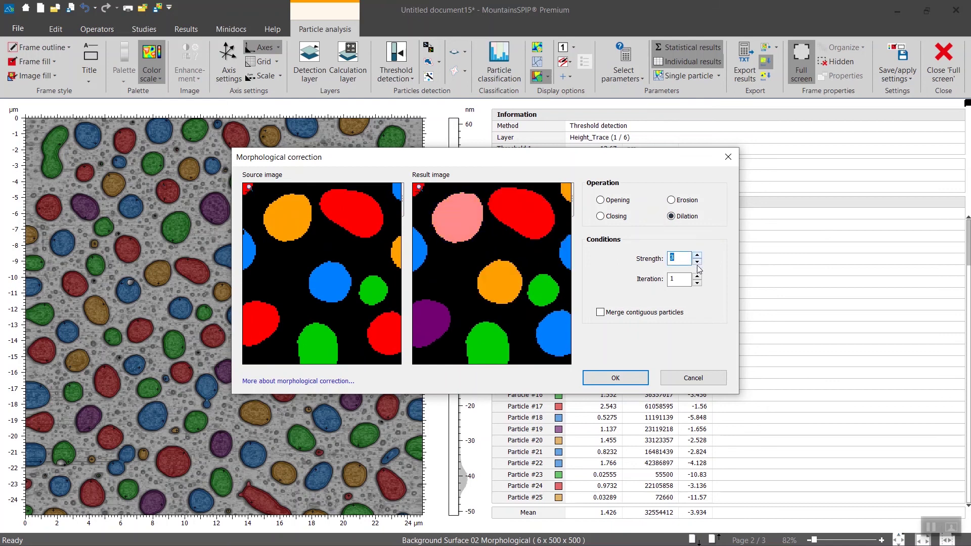
click(630, 380)
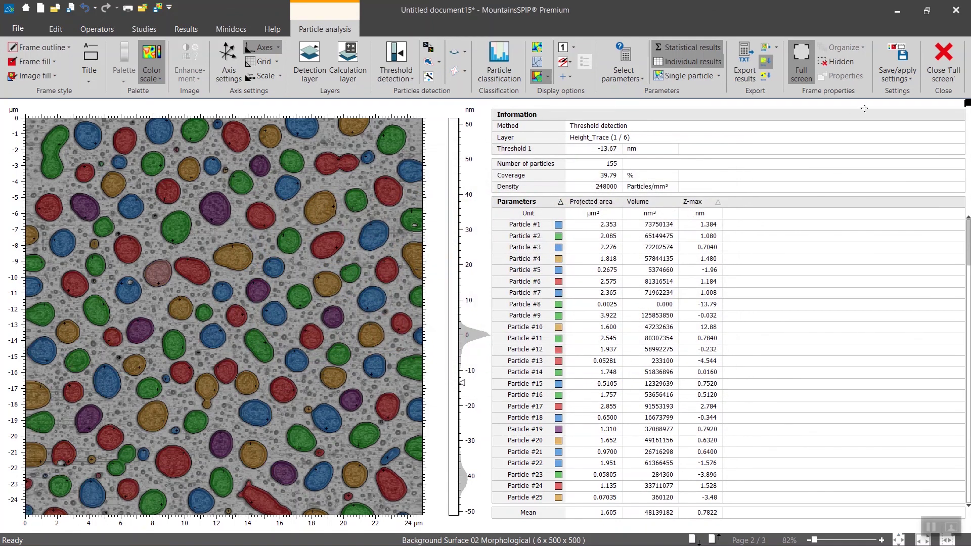
Display the page-3 background surface full-screen and zoom in on the dilated non-measured particle zones
click(933, 64)
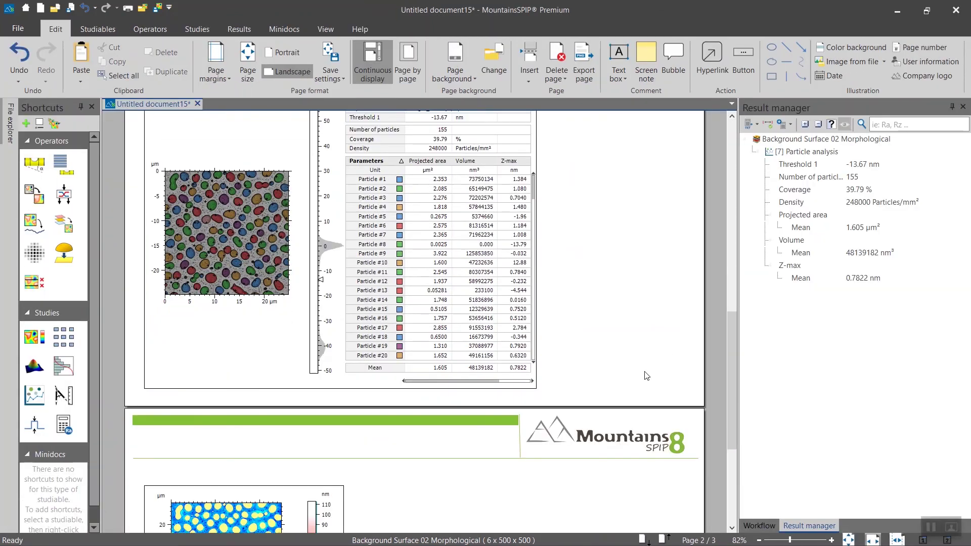
scroll(646, 376, down, 3)
click(246, 363)
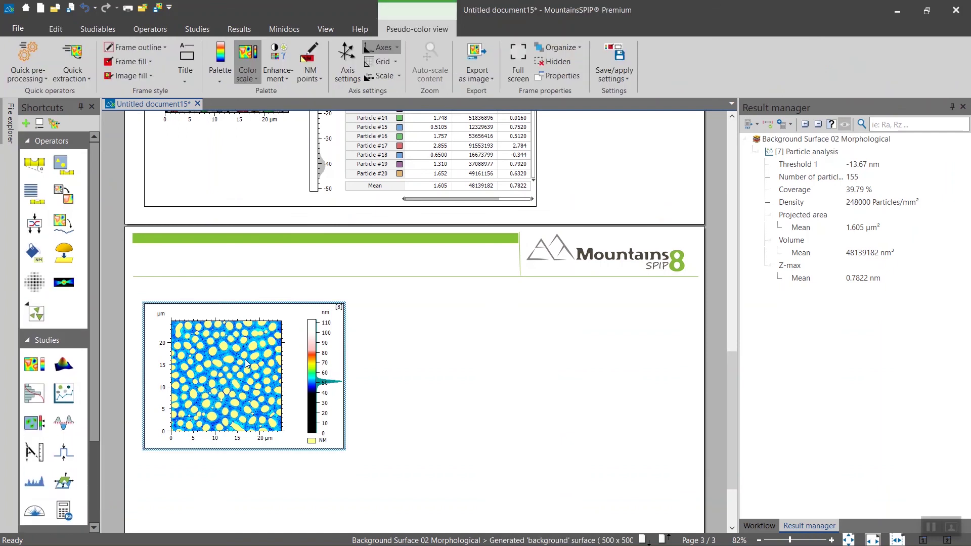
key(F11)
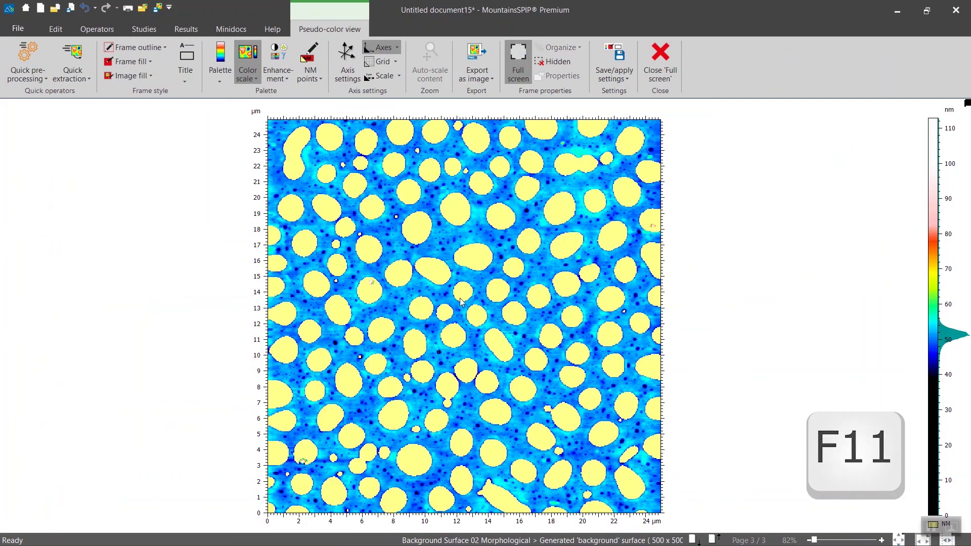
scroll(459, 298, up, 3)
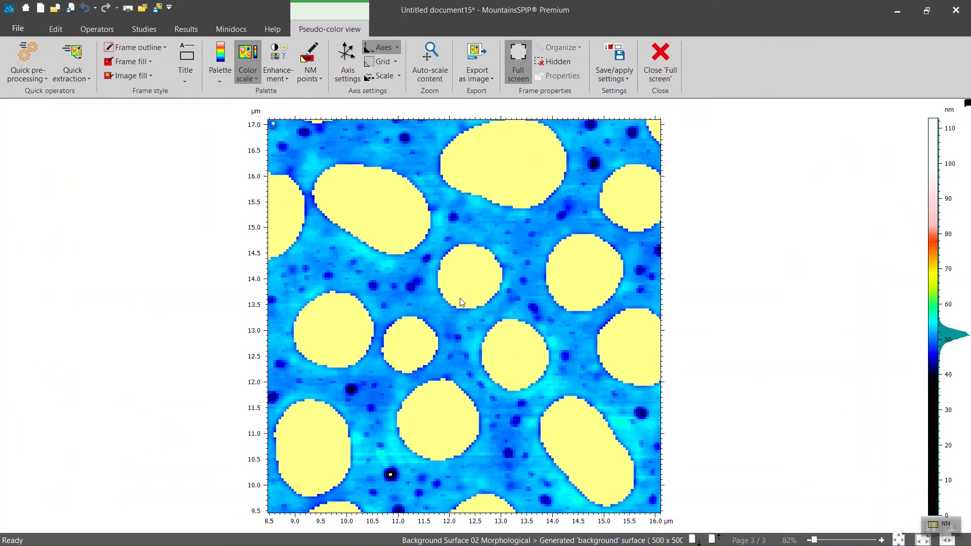